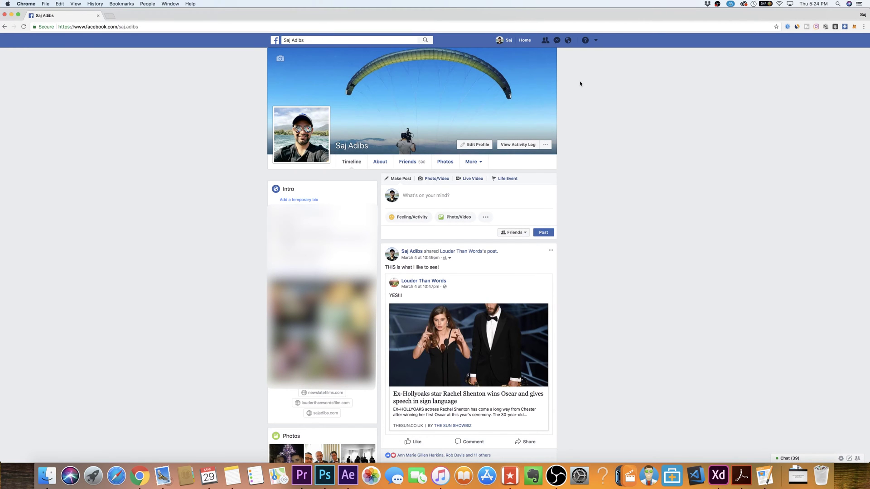
Step: Open the account menu from the down-arrow in Facebook's top bar to reach Settings
click(596, 41)
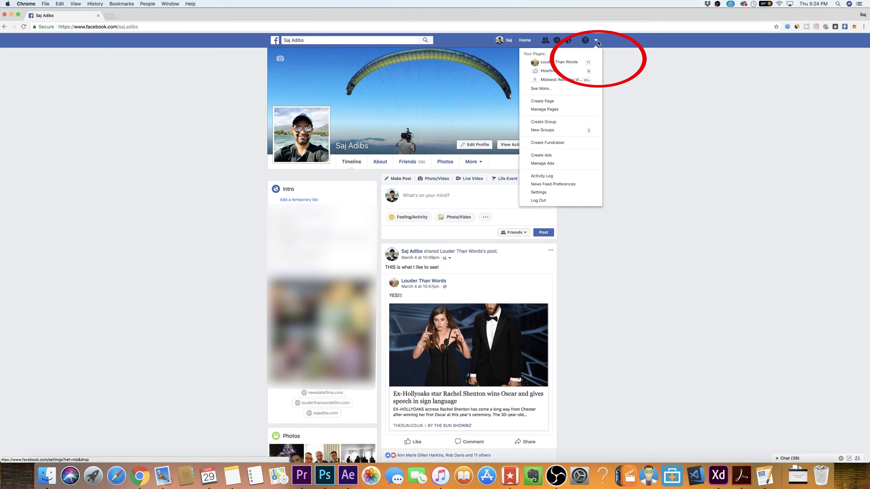
Step: Open General Account Settings and follow the 'Download a copy' link under Manage Account
click(539, 192)
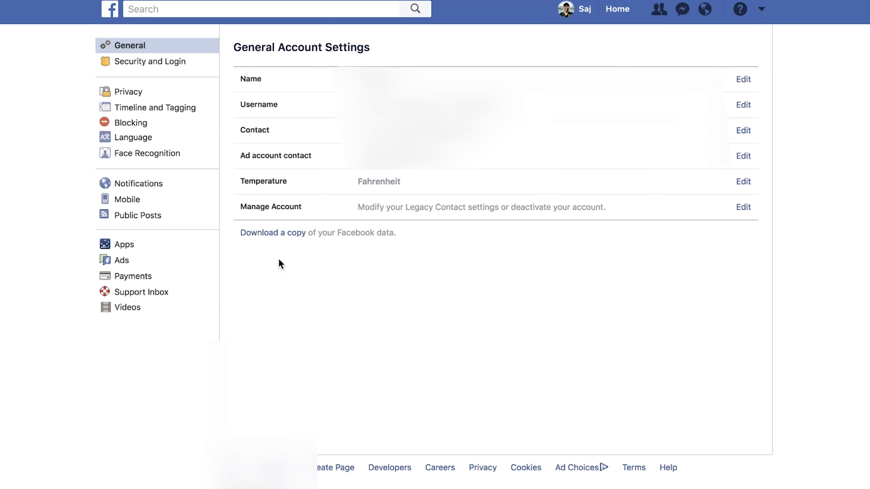
drag(301, 216, 303, 240)
click(263, 237)
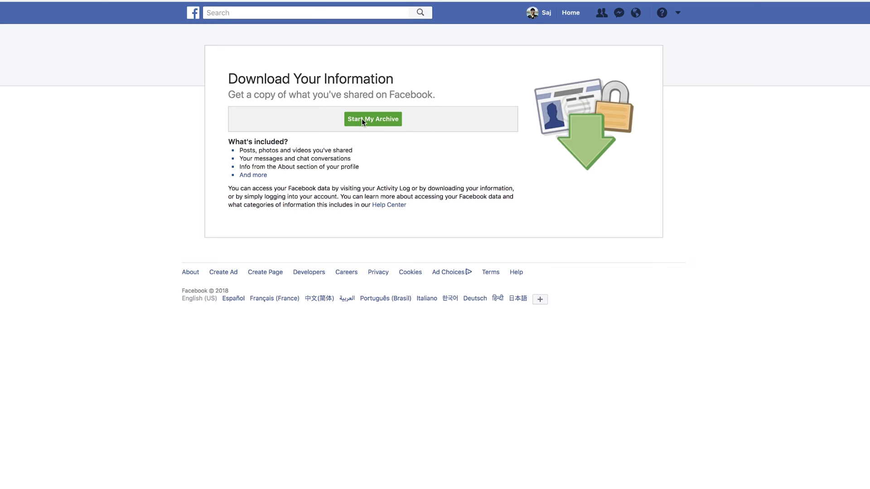
Step: Start My Archive, confirm it with your password, and dismiss the e-mail notice with Okay
click(362, 119)
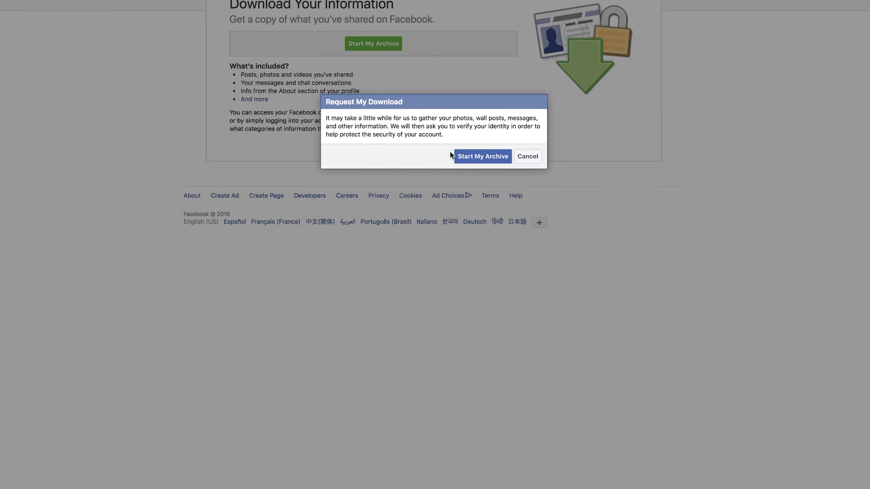
click(478, 157)
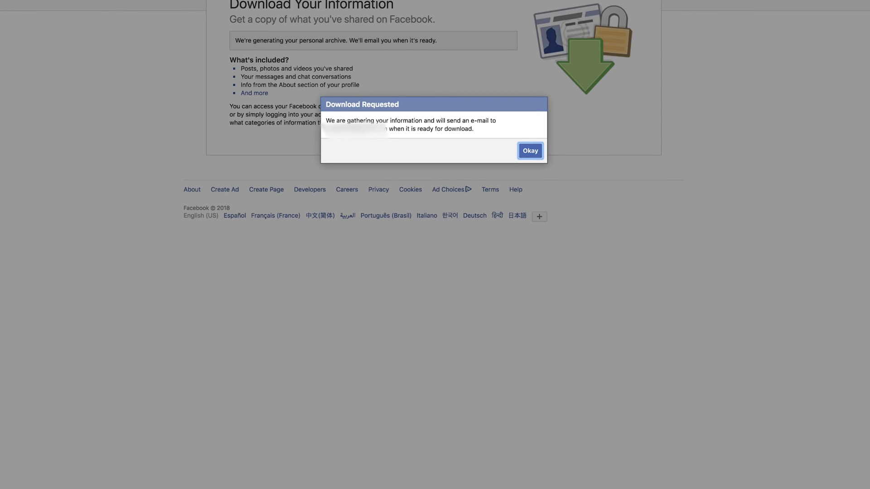
click(531, 152)
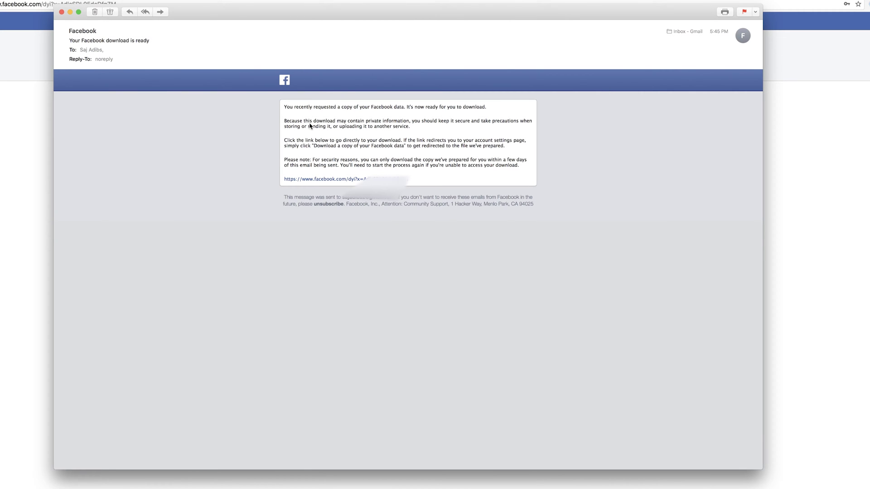
Step: Follow the facebook.com/dyi link in the 'Your Facebook download is ready' e-mail
click(313, 179)
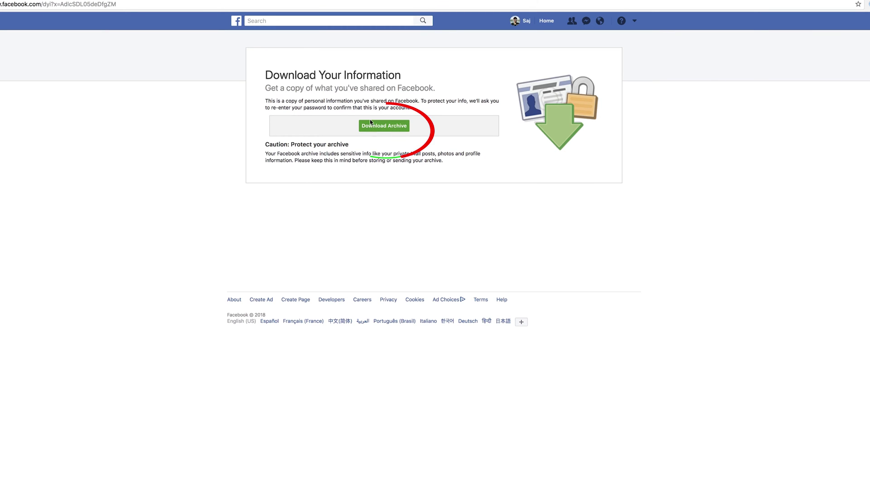
Step: Download the archive zip with Download Archive and open it from Chrome's download bar
click(382, 126)
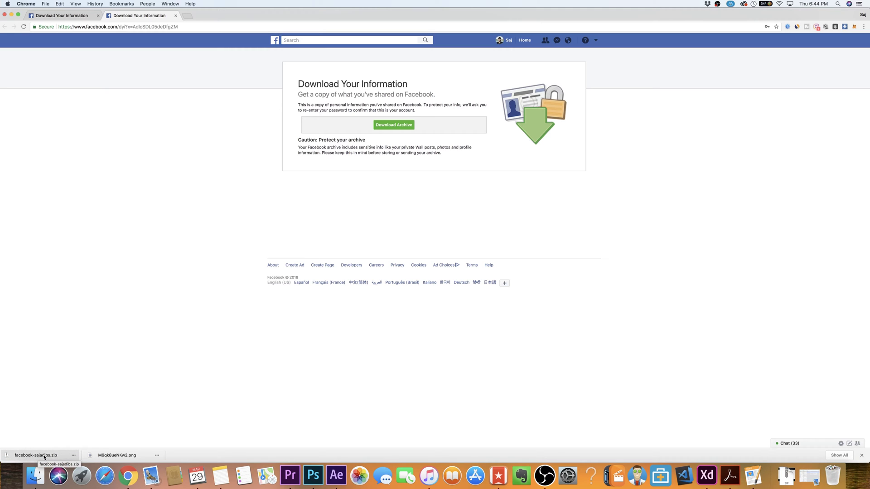
click(36, 456)
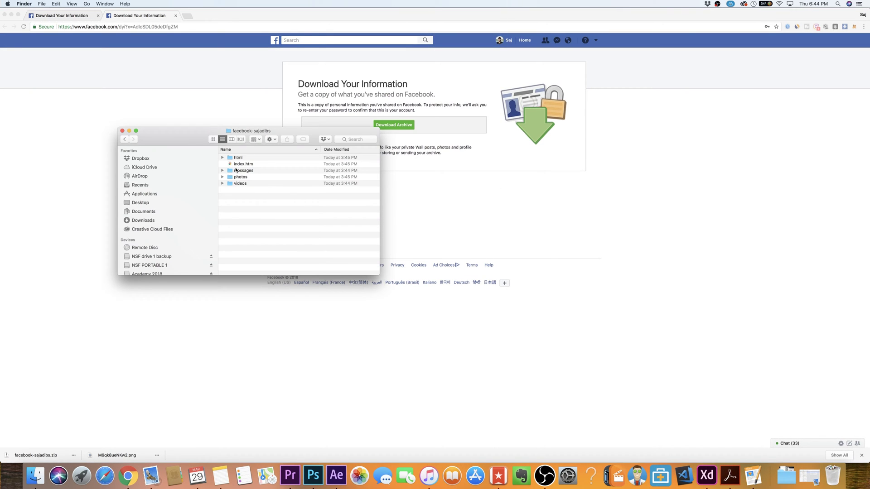
Step: Expand the videos folder and Quick Look an mp4 video and a jpg photo
click(221, 183)
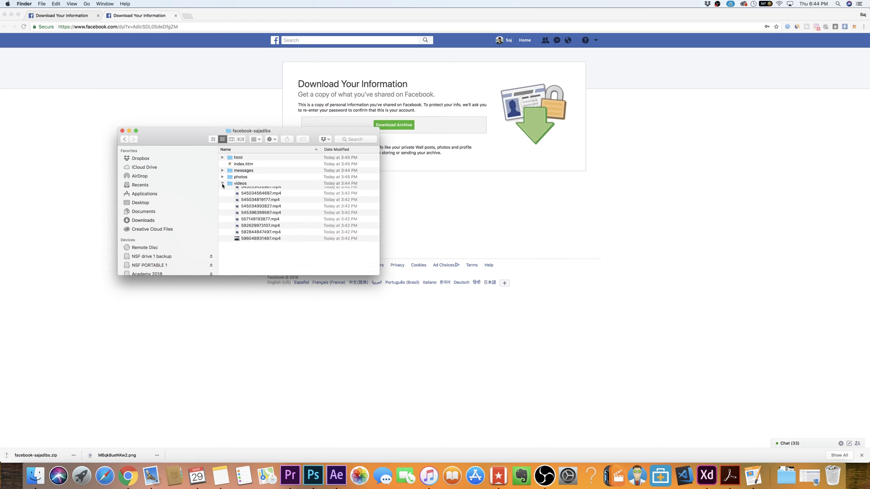
click(257, 210)
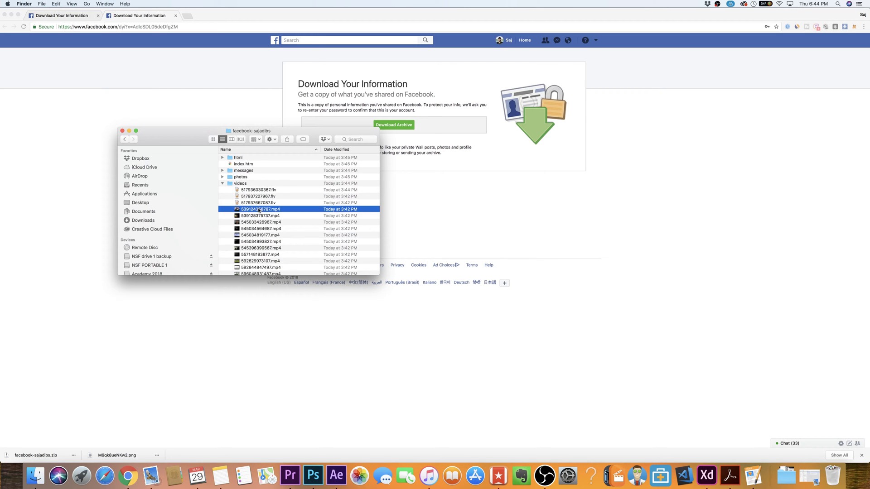
key(space)
key(space)
scroll(272, 218, down, 10)
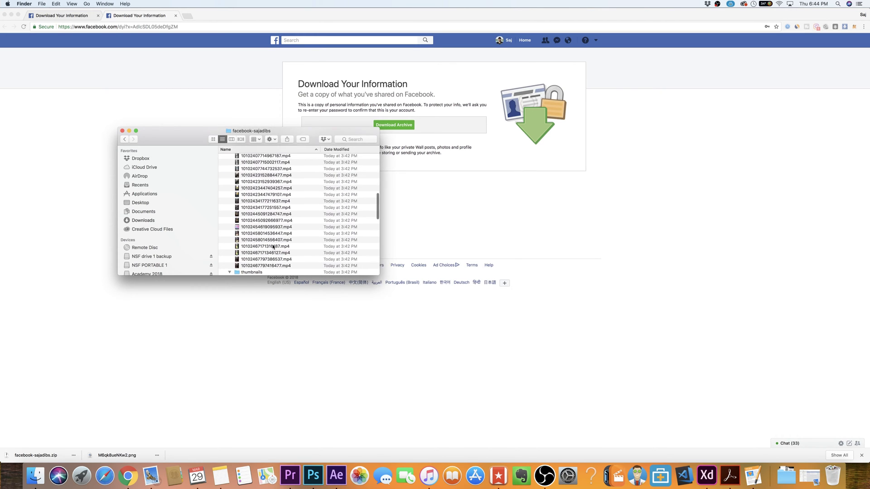
scroll(272, 231, down, 10)
scroll(274, 245, down, 10)
click(274, 248)
key(space)
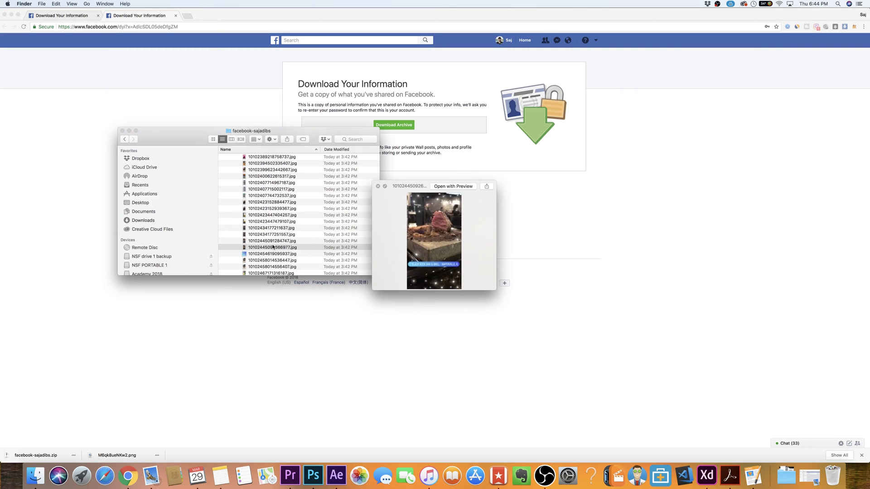
key(space)
scroll(274, 248, up, 10)
scroll(274, 248, up, 5)
scroll(273, 247, up, 10)
click(222, 177)
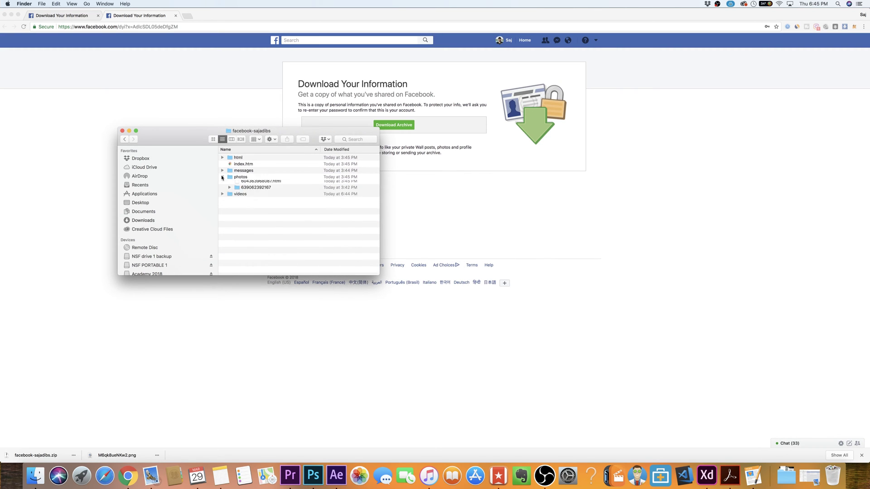
click(230, 184)
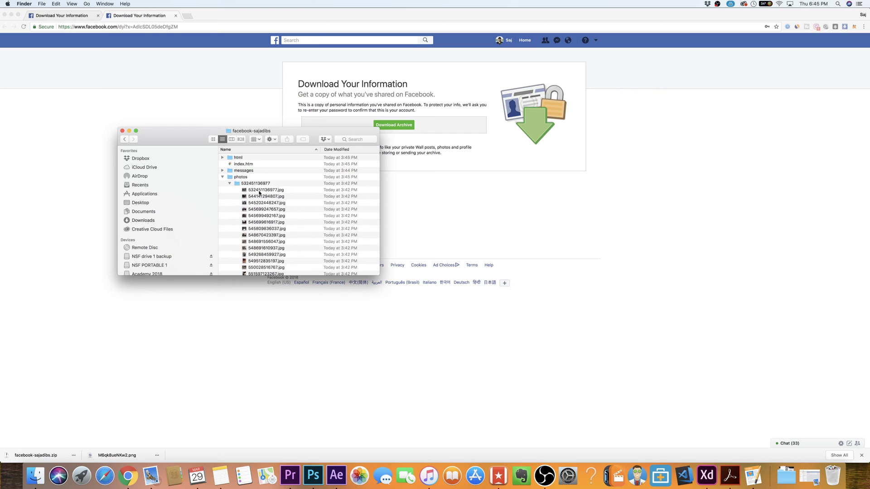
scroll(259, 193, down, 2)
scroll(260, 193, up, 2)
scroll(259, 193, up, 2)
click(231, 183)
click(230, 184)
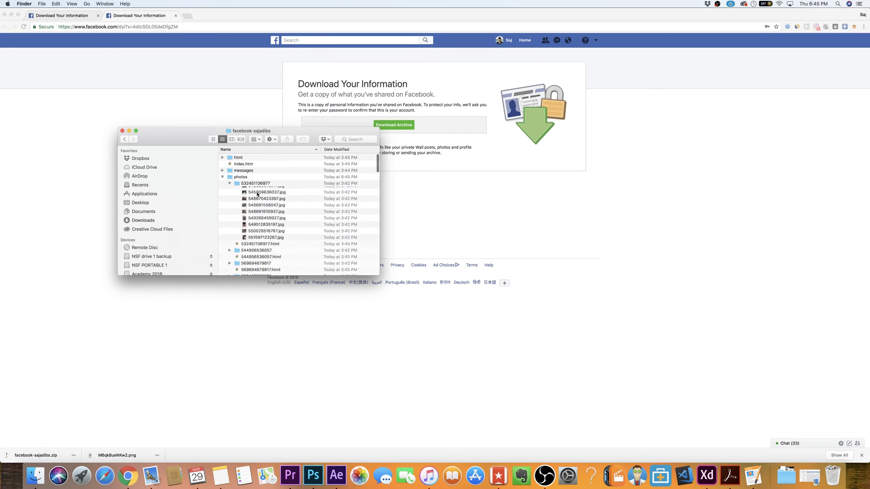
click(263, 194)
key(space)
key(Down)
key(Down)
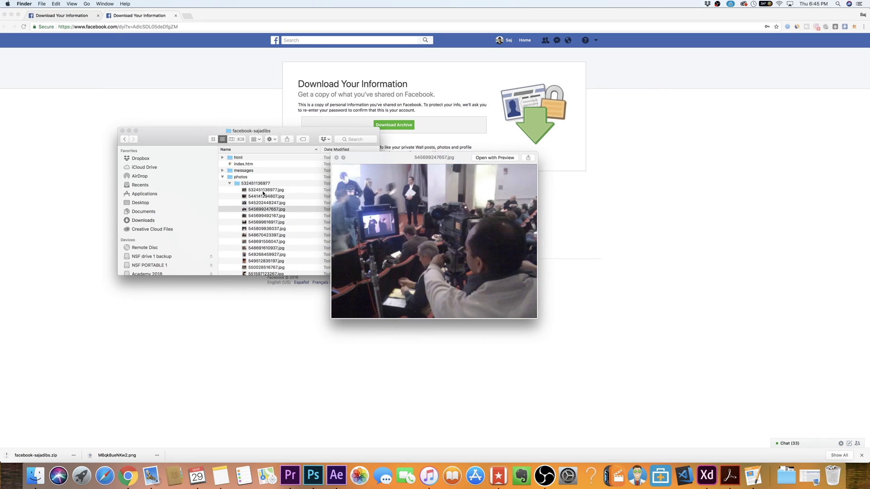
key(Down)
key(Down)
key(space)
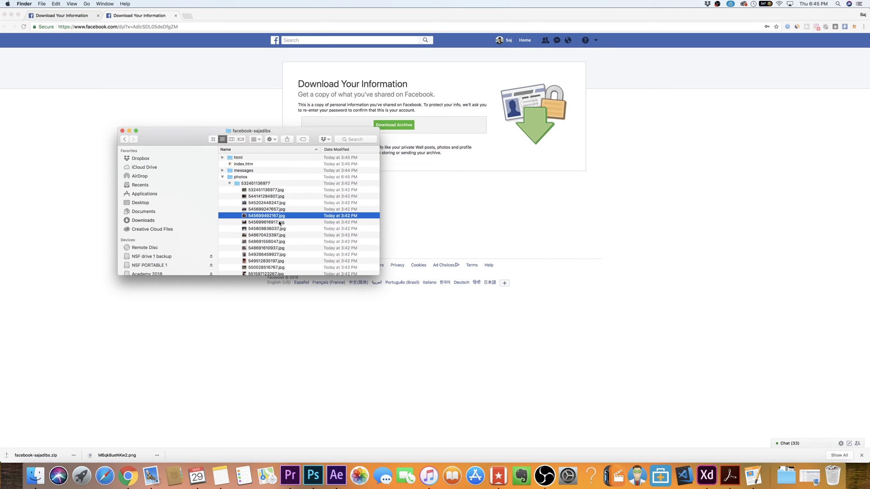
click(224, 177)
Step: Expand the messages folder and Quick Look the 14.html and 11.html conversations
click(223, 171)
scroll(252, 204, down, 5)
click(251, 197)
key(space)
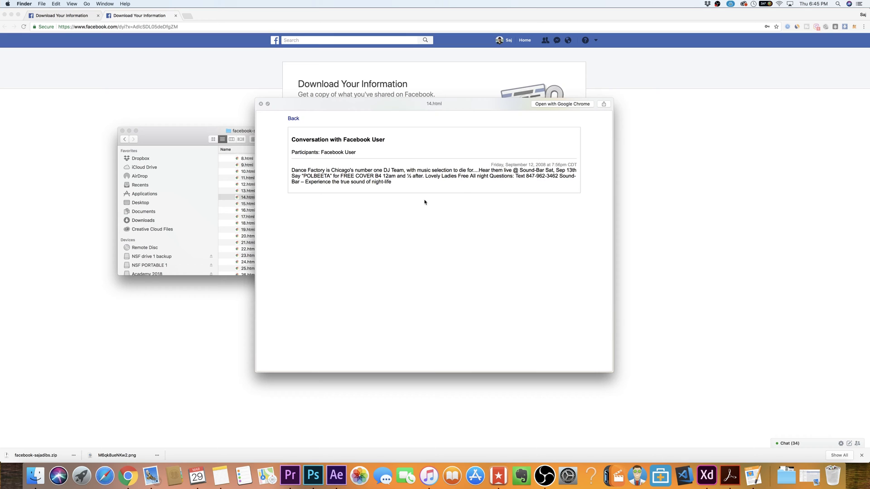
key(space)
click(258, 178)
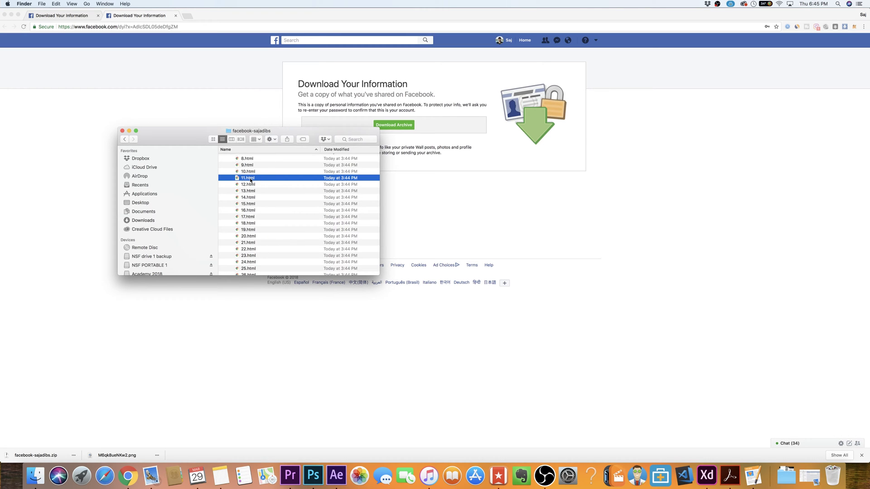
key(space)
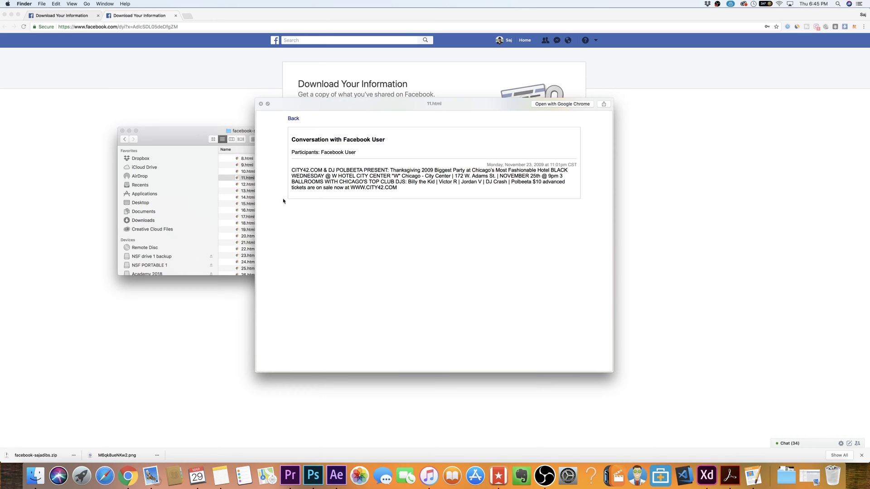
key(space)
scroll(278, 218, down, 15)
scroll(278, 218, down, 15)
scroll(279, 218, down, 15)
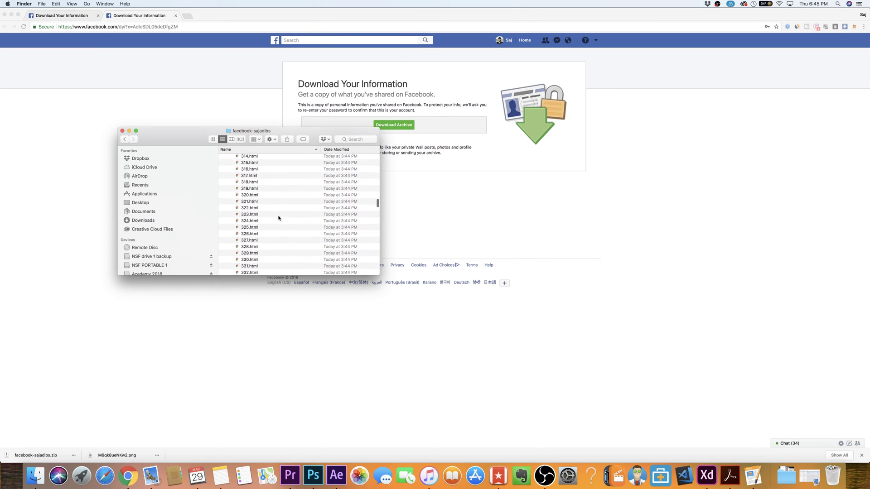
scroll(279, 218, down, 15)
scroll(279, 218, down, 15)
scroll(272, 225, down, 10)
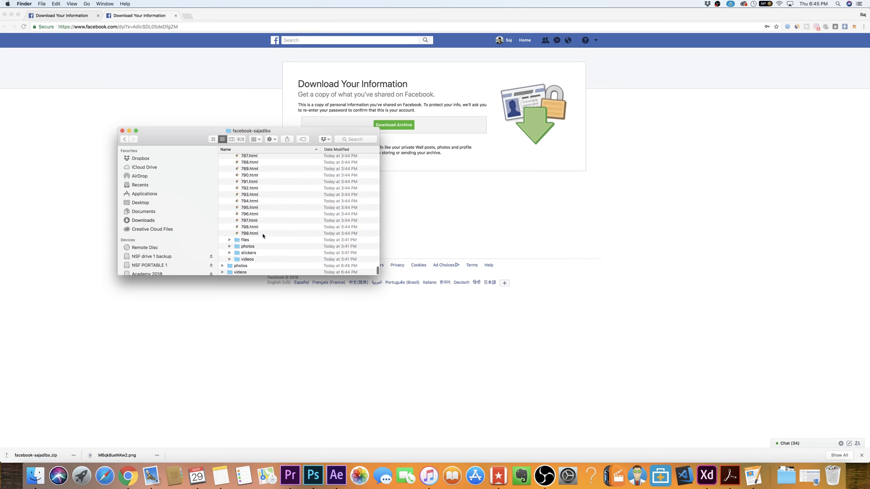
Step: Expand and collapse the photos folder inside messages, then select the photos.htm page
click(229, 246)
scroll(265, 252, down, 3)
click(271, 162)
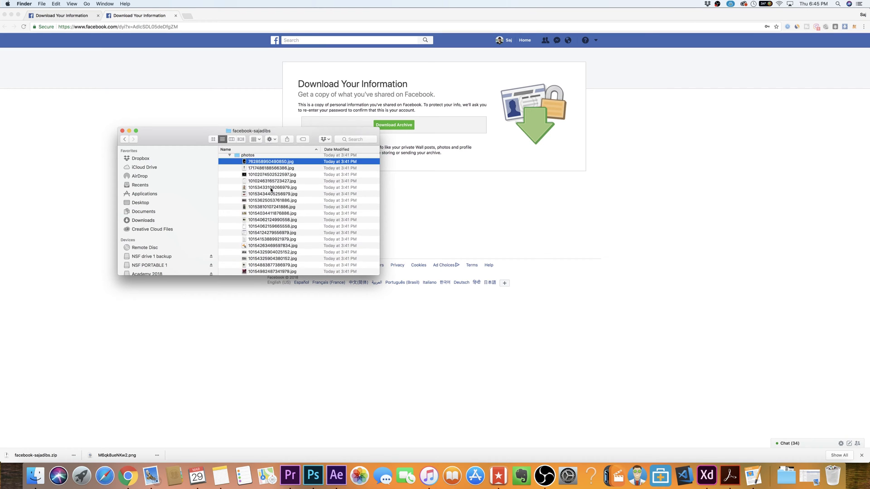
scroll(270, 189, up, 5)
click(234, 214)
scroll(229, 214, down, 2)
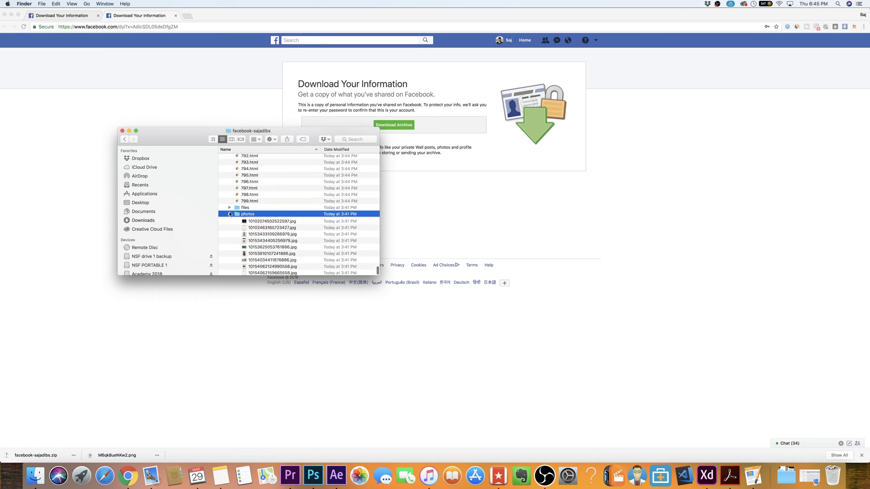
click(230, 214)
scroll(257, 249, up, 10)
scroll(257, 250, up, 5)
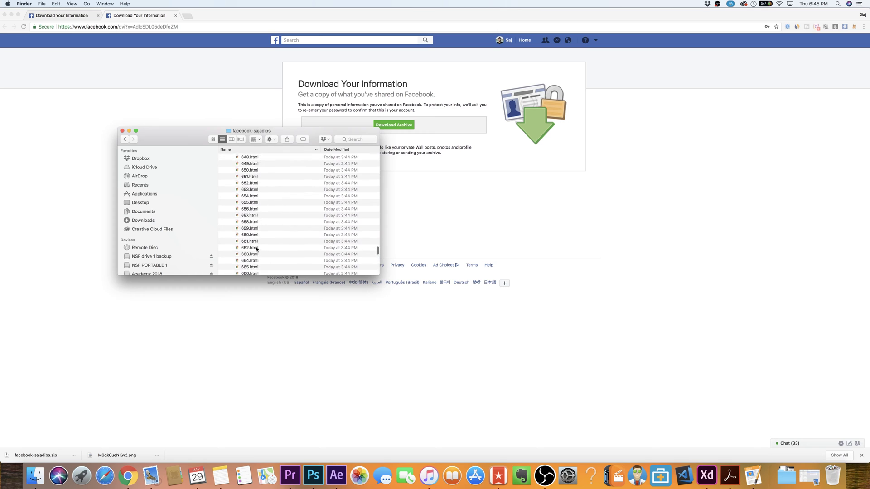
scroll(258, 249, up, 10)
scroll(257, 231, up, 5)
click(252, 203)
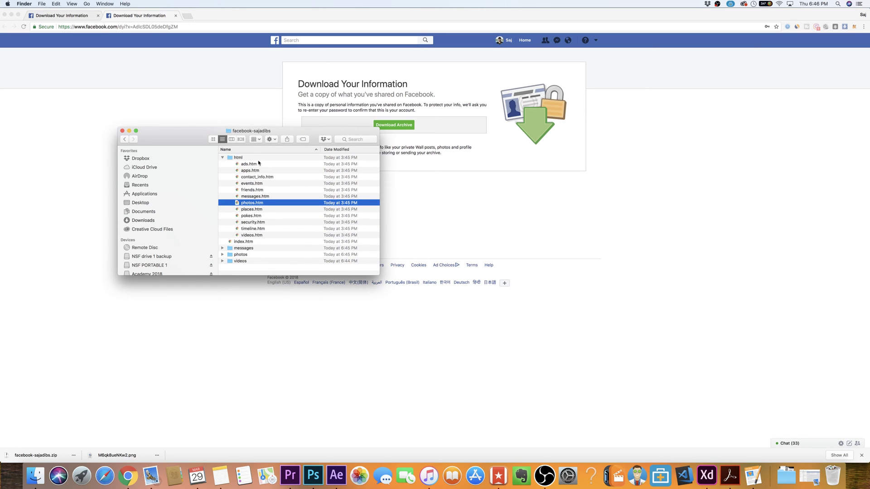
Step: Open apps.htm in Chrome, then move on to the archive's Profile page
double_click(250, 170)
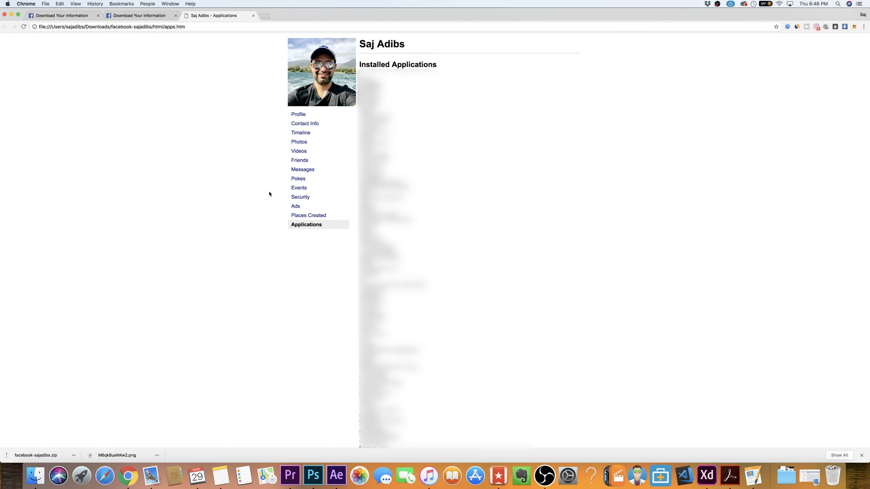
scroll(257, 232, down, 5)
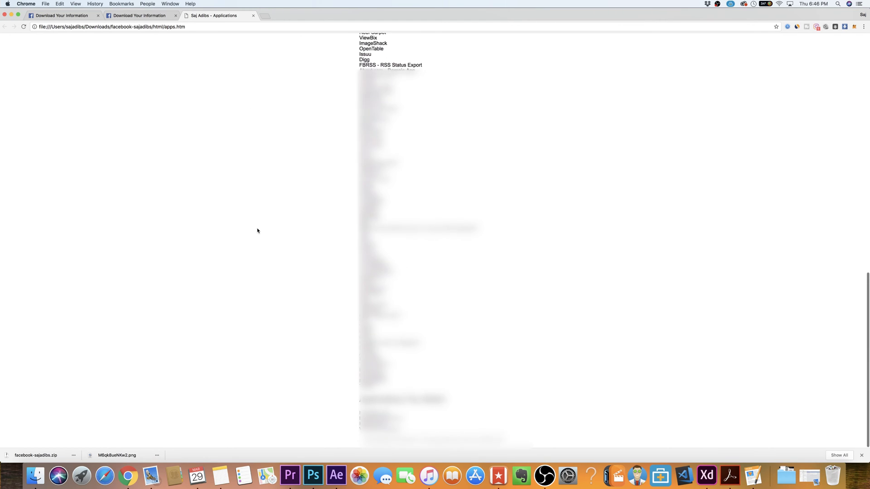
scroll(257, 231, up, 2)
scroll(257, 231, up, 5)
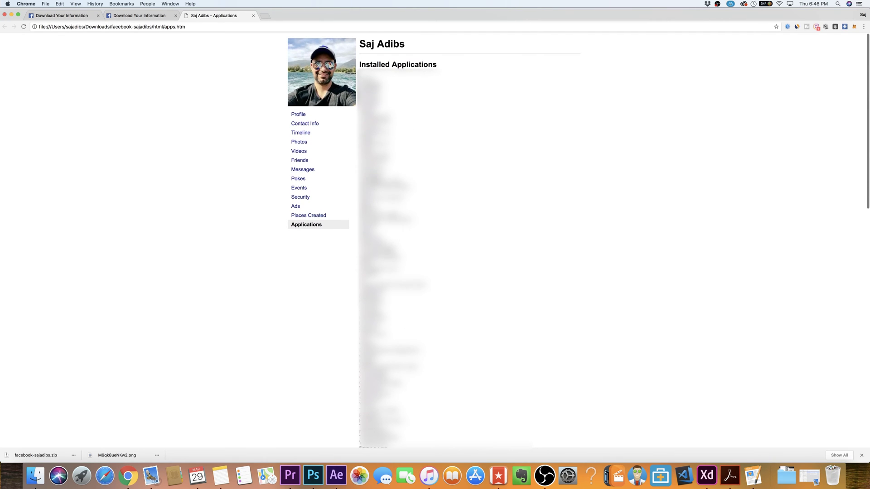
click(299, 115)
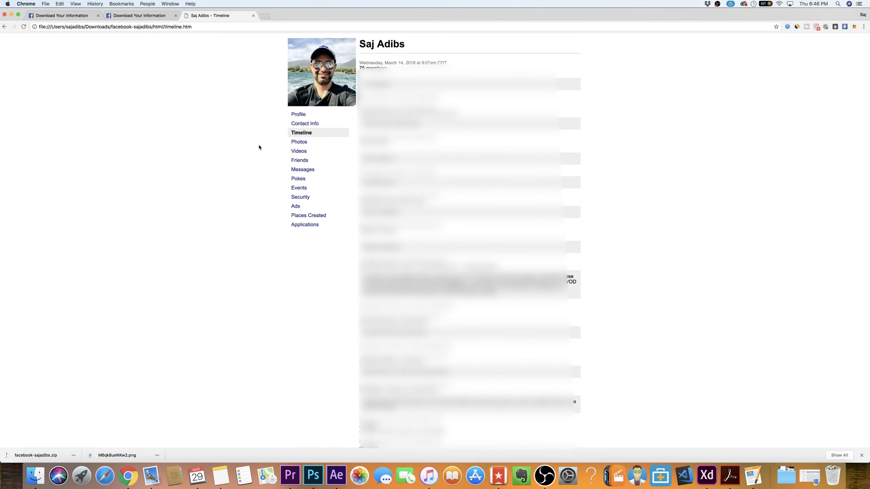
scroll(260, 147, down, 10)
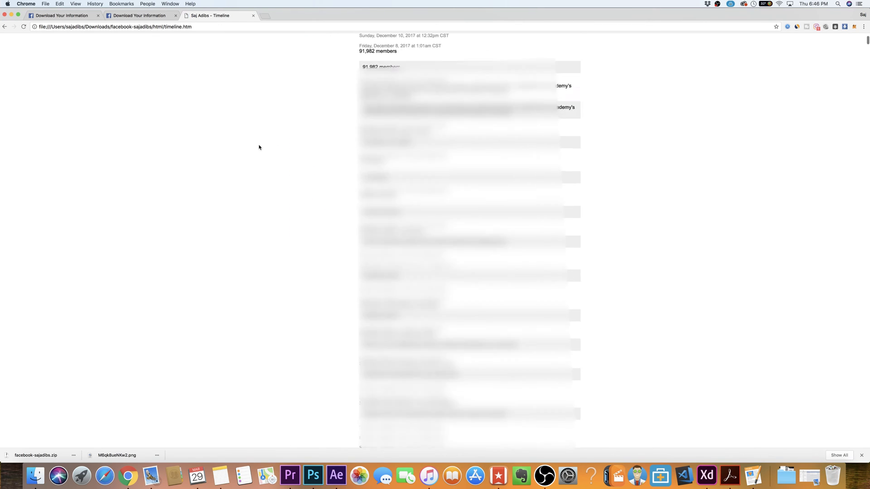
scroll(259, 147, down, 5)
scroll(259, 147, up, 12)
scroll(259, 147, up, 5)
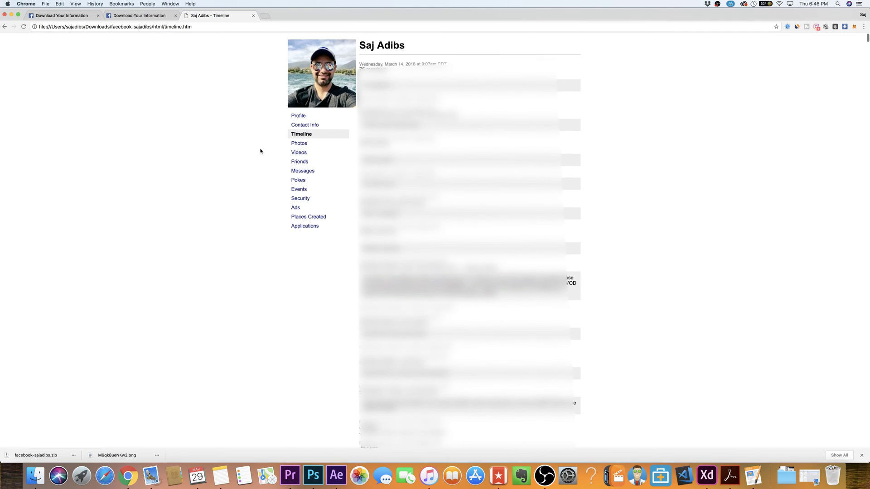
Step: Visit the Ads, Messages, Pokes and Friends pages in the local archive's sidebar
click(296, 207)
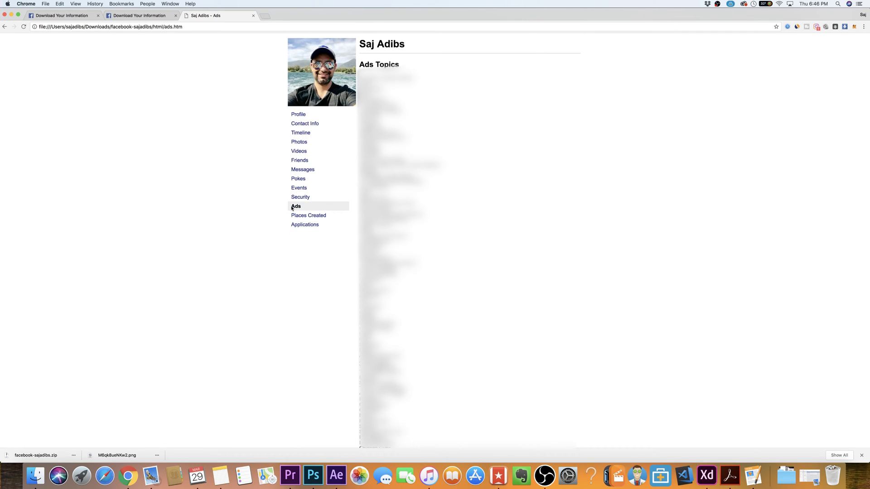
scroll(257, 159, down, 5)
click(300, 170)
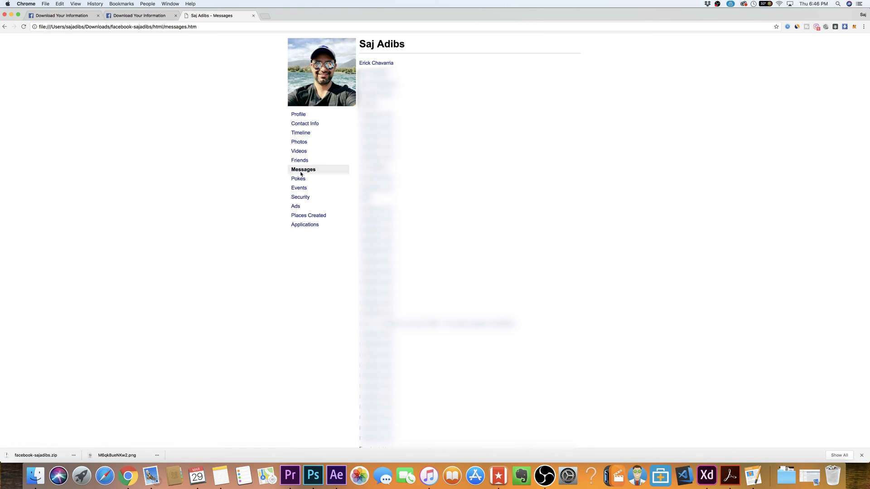
click(299, 179)
click(300, 161)
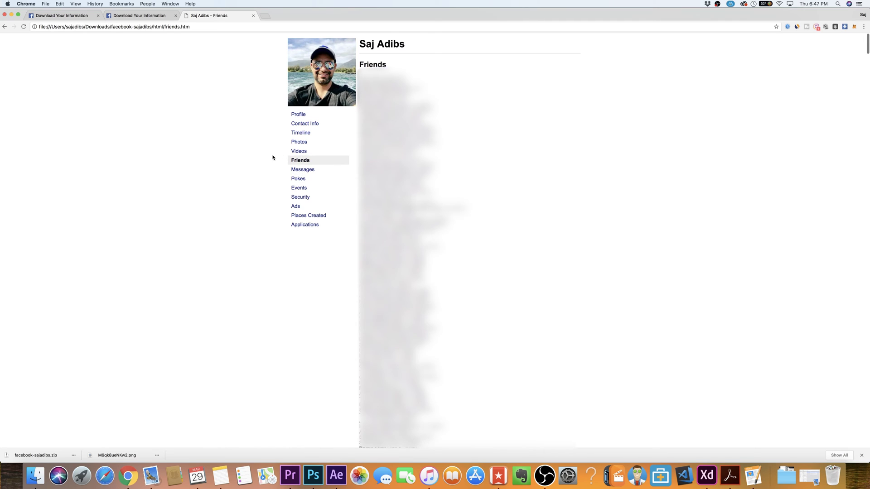